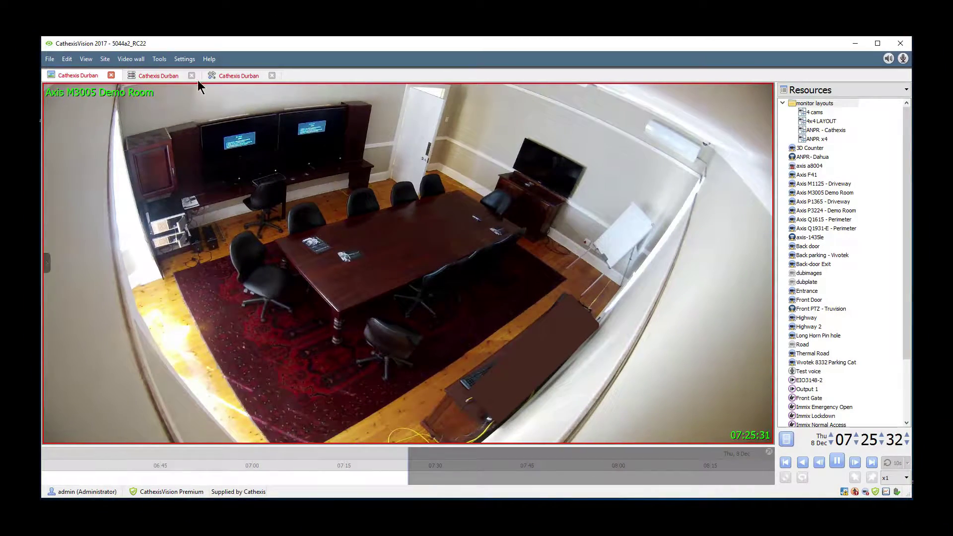
Step: Review the video feed settings of the Axis M3005 Demo Room camera
left_click(236, 74)
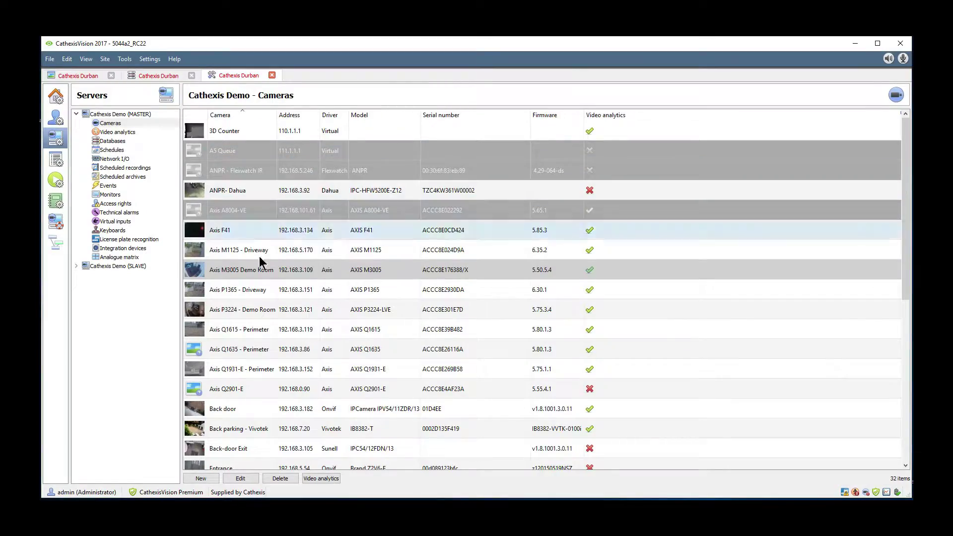
double_click(242, 272)
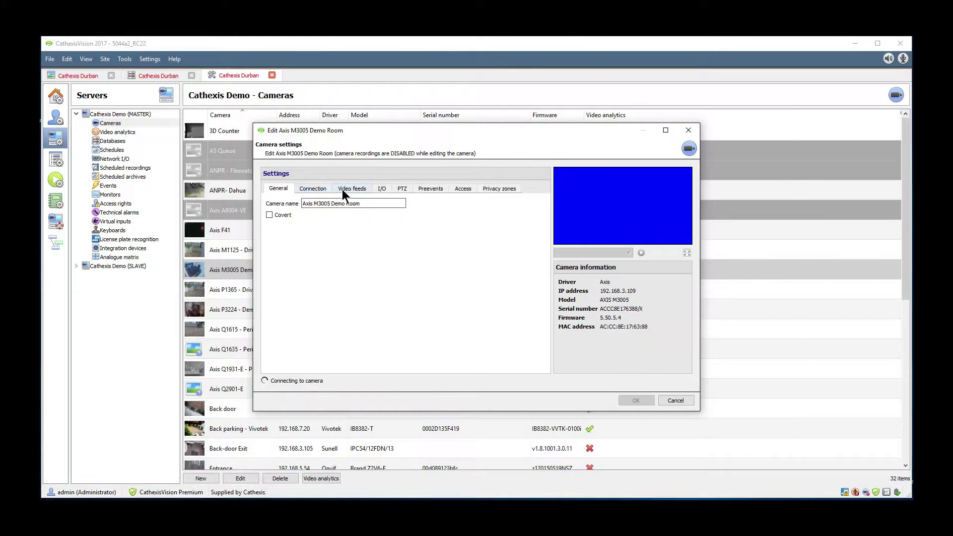
left_click(351, 190)
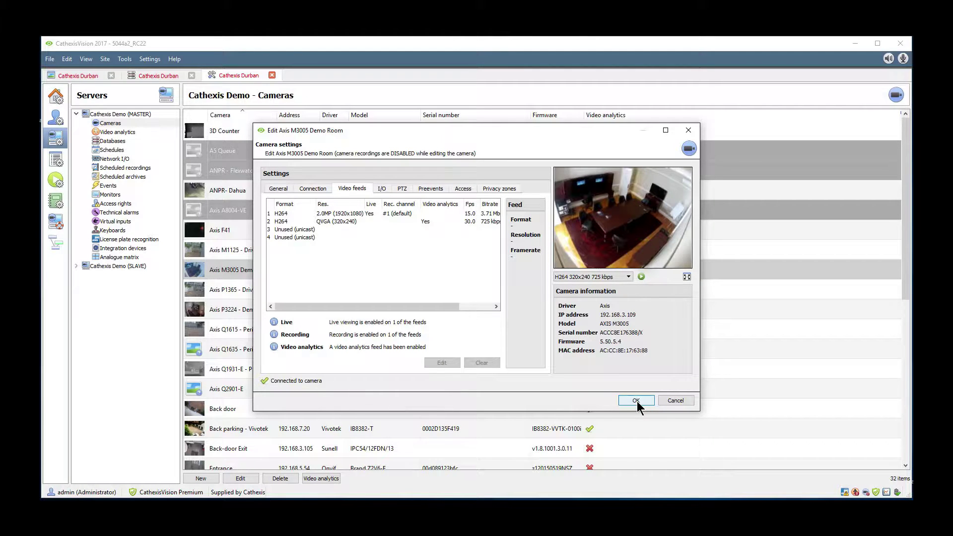
left_click(637, 401)
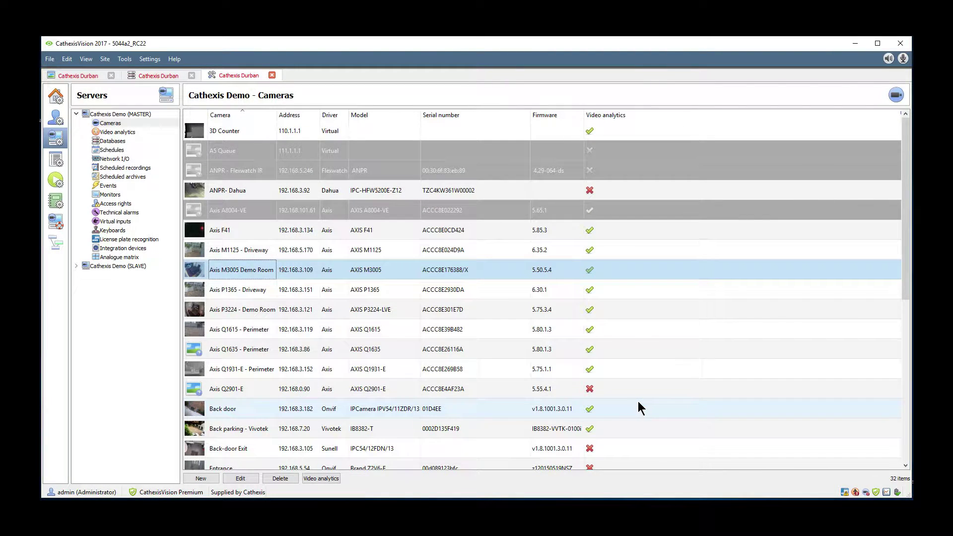
Step: Review the server's recording databases and the demo room's live view, and return to the server setup
left_click(110, 141)
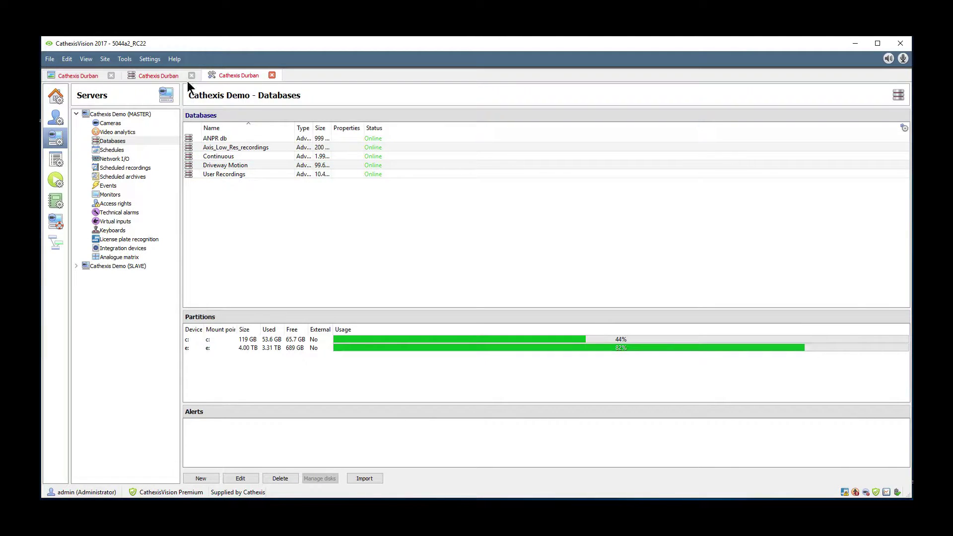
left_click(83, 76)
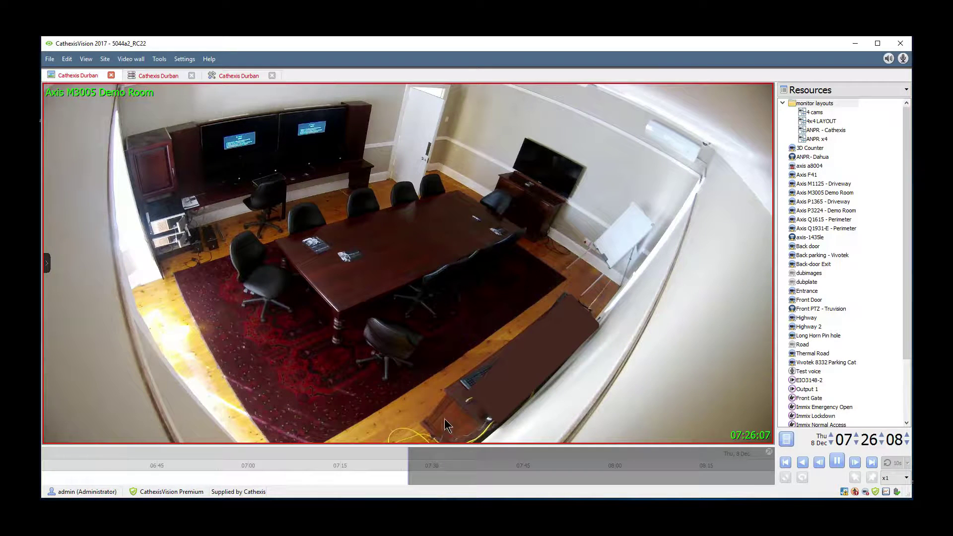
left_click(243, 75)
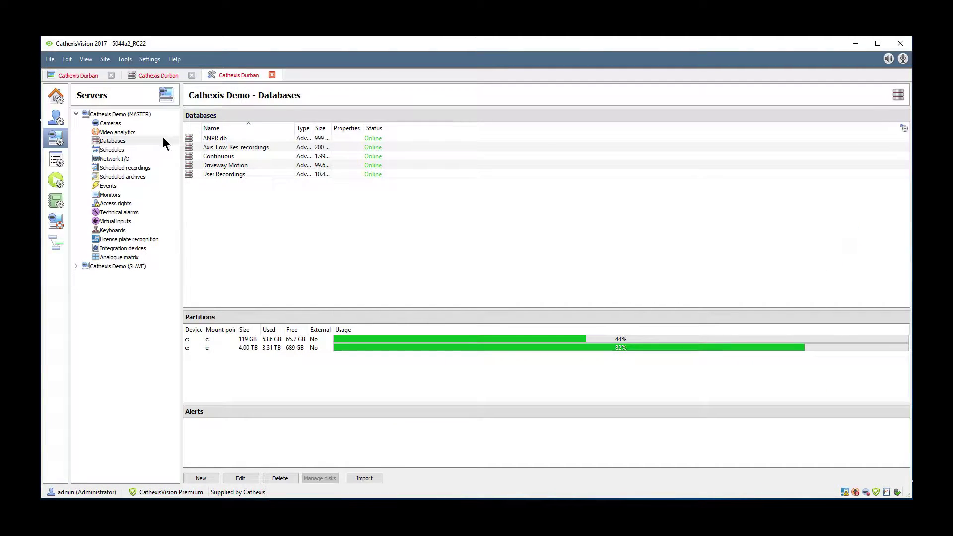
Step: Review the detection zones and motion trigger of the Axis M3005 Demo Room video analytics, and close its configuration
left_click(103, 132)
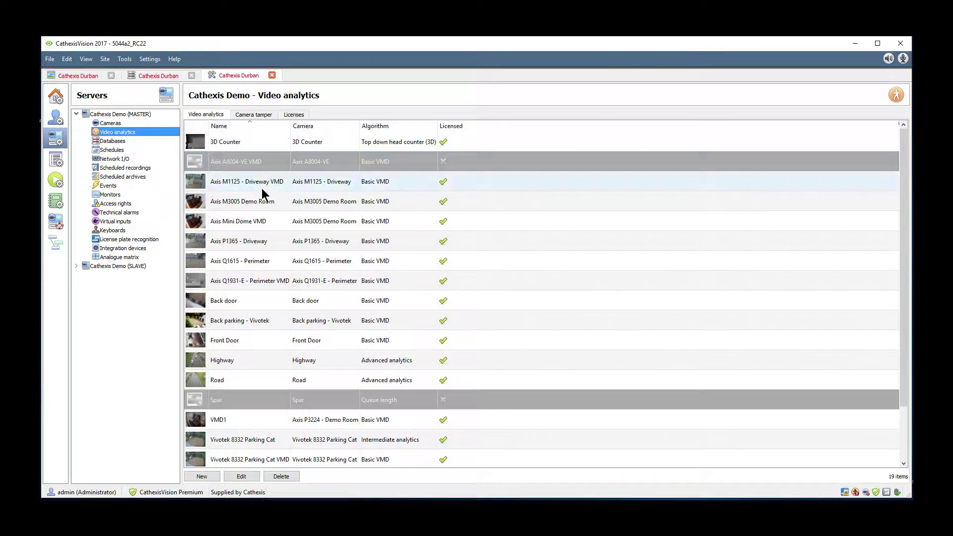
left_click(255, 203)
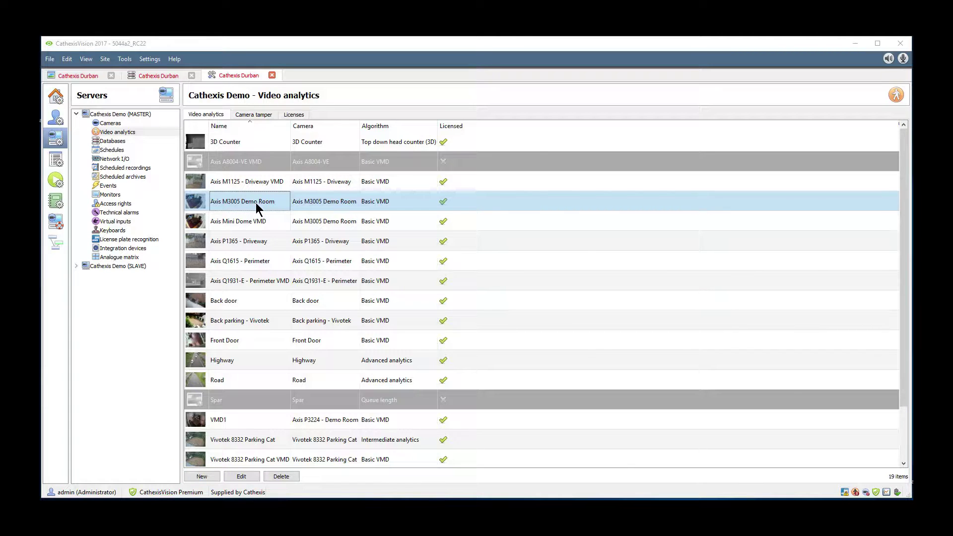
double_click(255, 203)
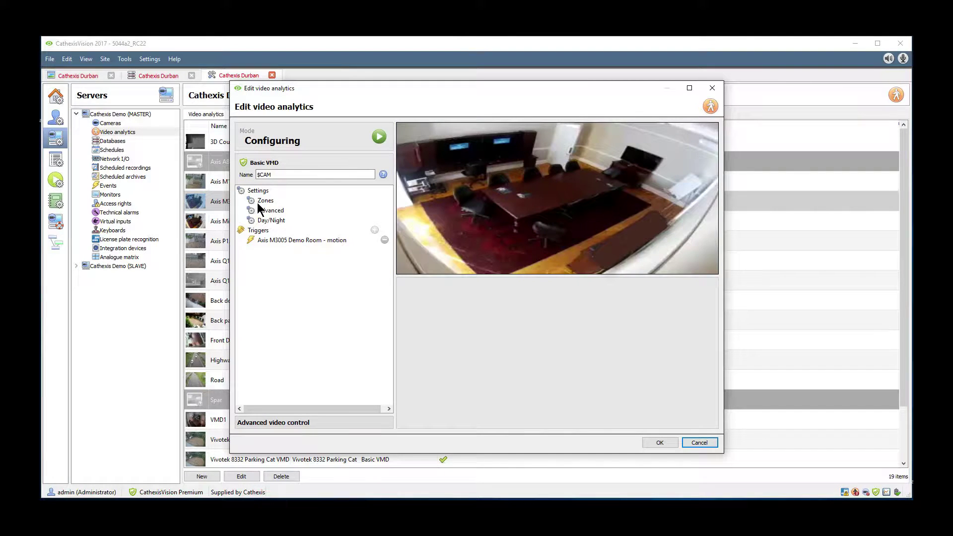
left_click(268, 201)
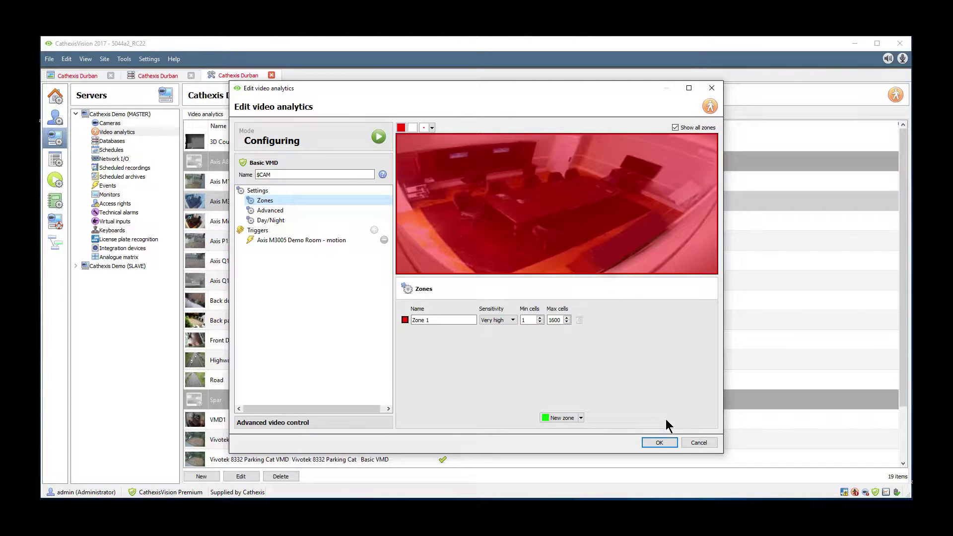
left_click(285, 242)
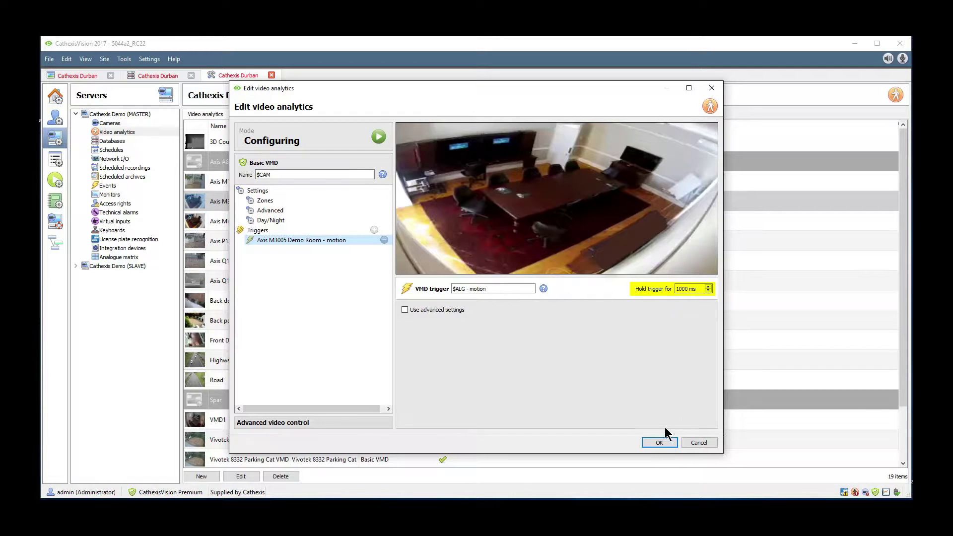
left_click(660, 443)
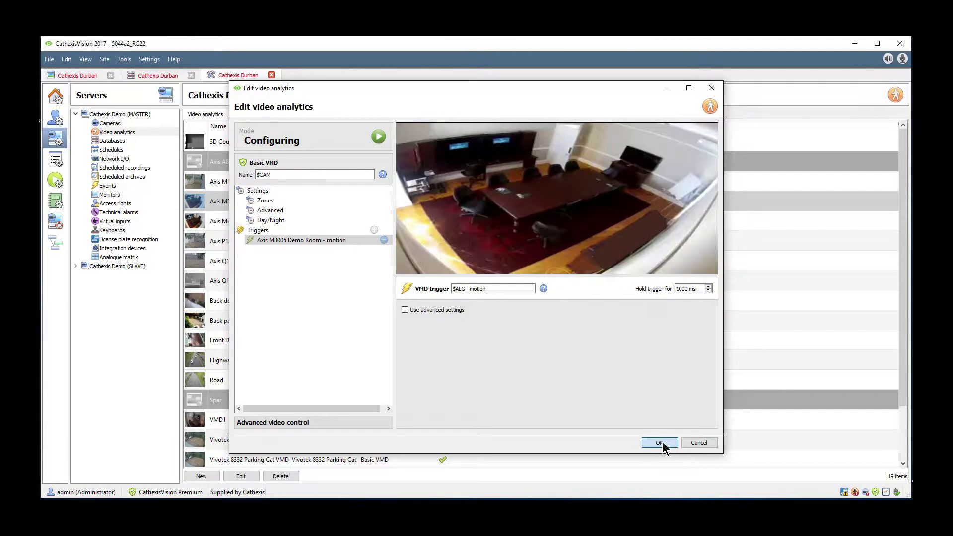
left_click(660, 443)
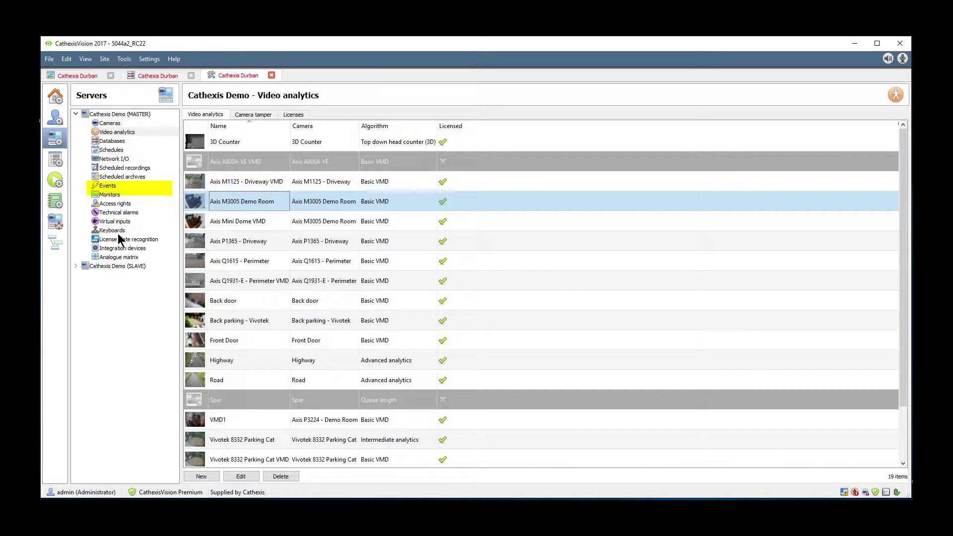
Step: Create a new event on the master server with the name and description "demo room motion"
left_click(107, 188)
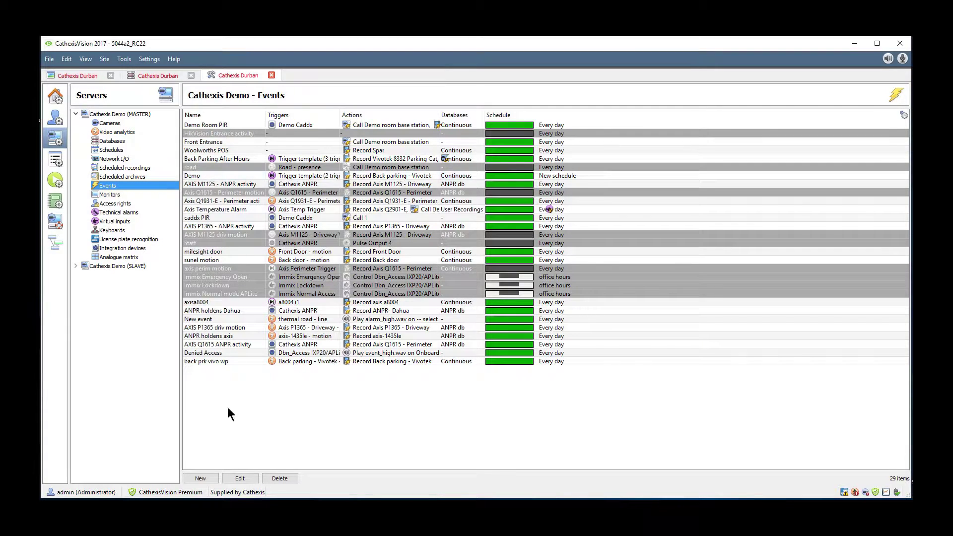
left_click(200, 478)
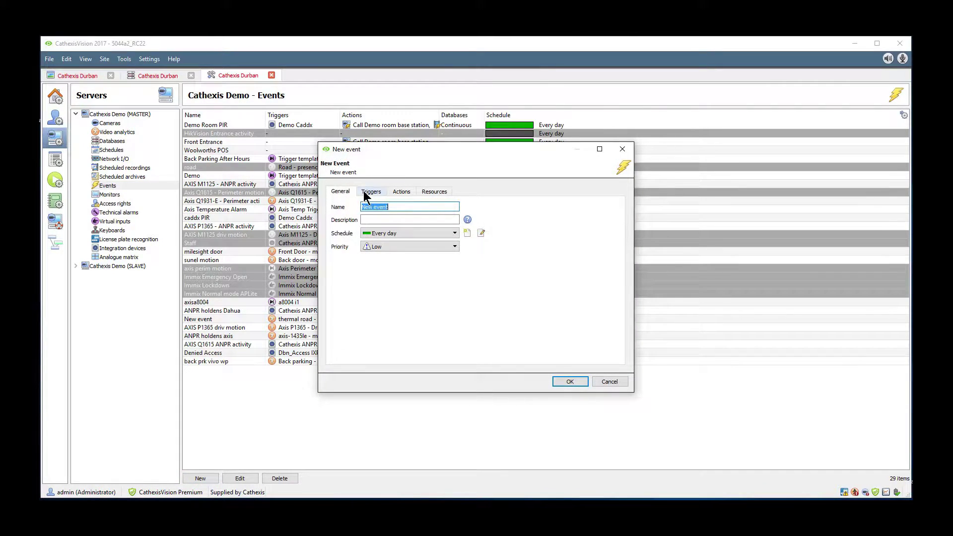
type("demo ro")
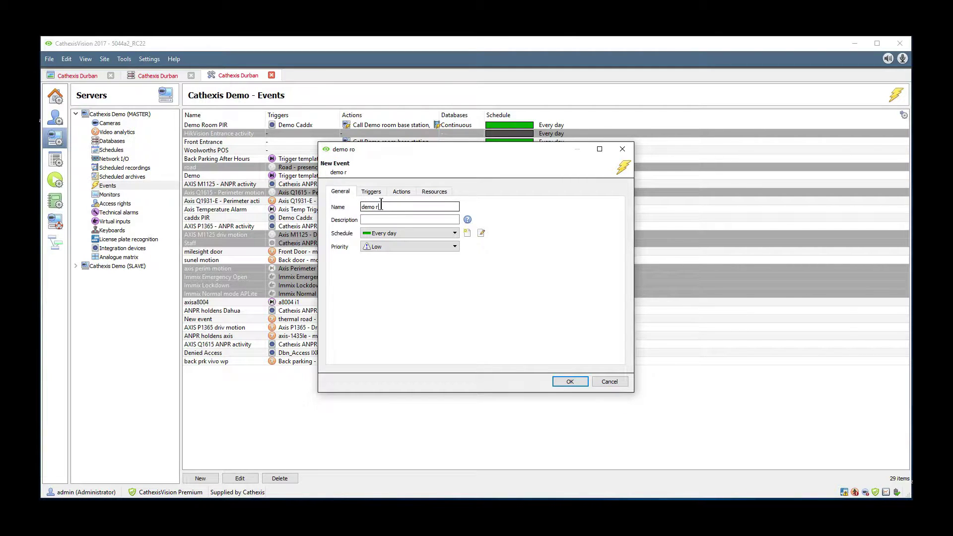
type("om motion")
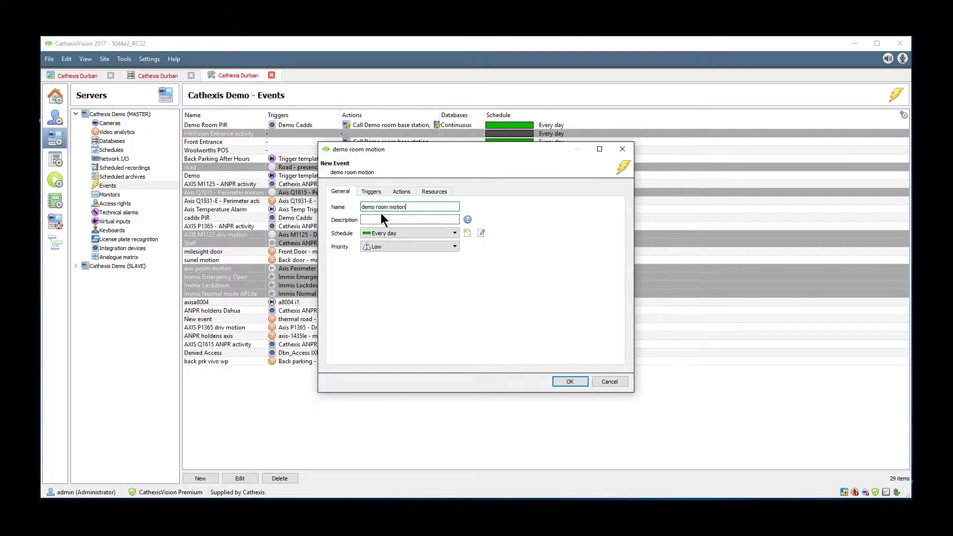
left_click(397, 220)
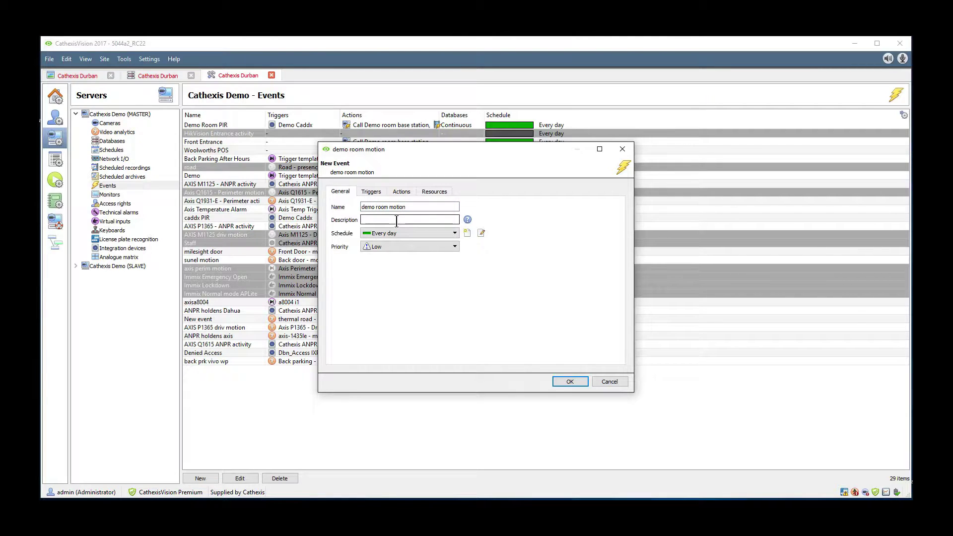
type("demo room motion")
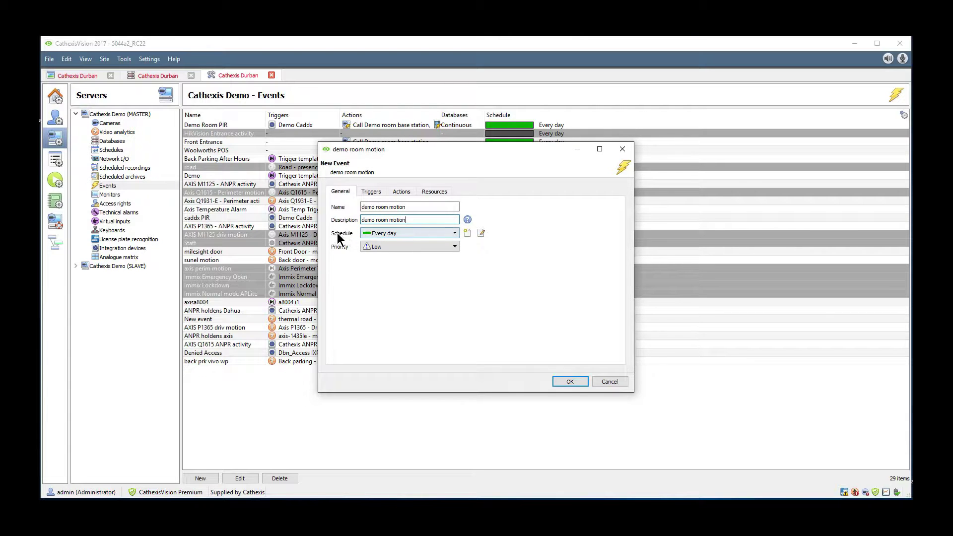
Step: Add a trigger to the event for active Axis M3005 Demo Room - motion, with a hold time of 1 sec
left_click(374, 195)
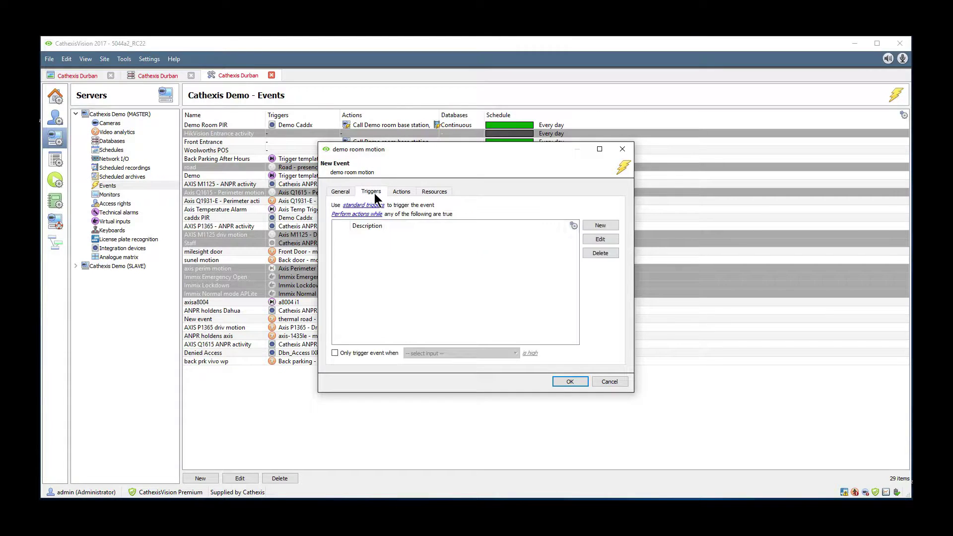
left_click(597, 226)
left_click(538, 263)
left_click_drag(538, 281, 541, 316)
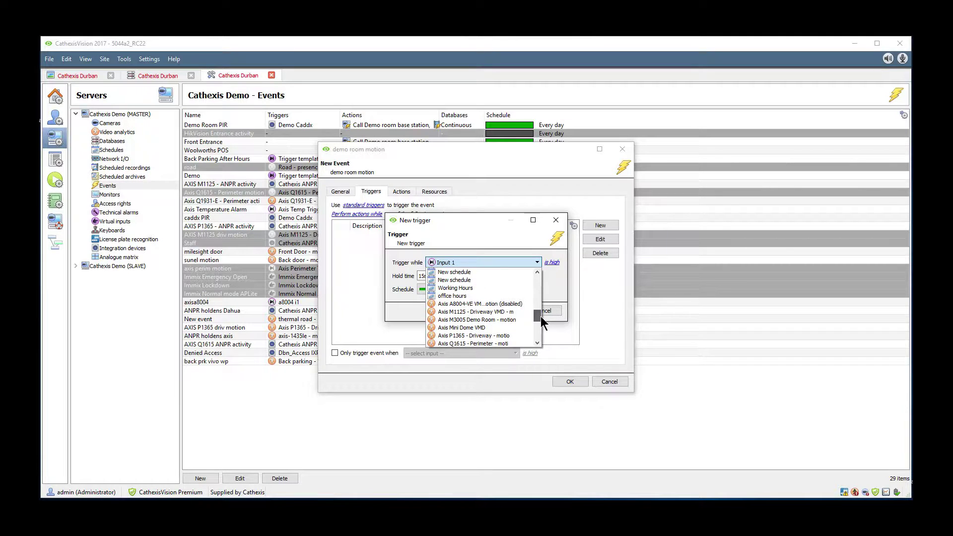
left_click(501, 320)
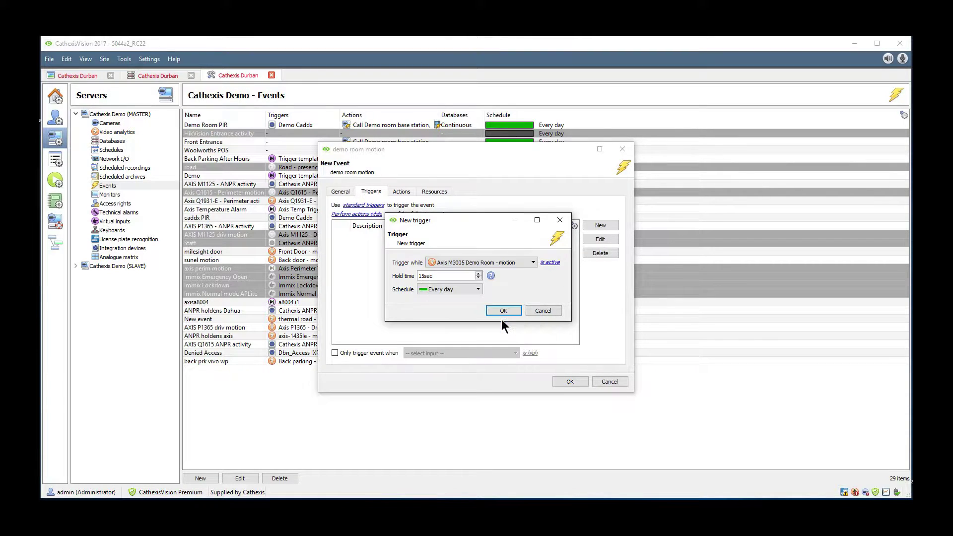
left_click(479, 278)
type("3")
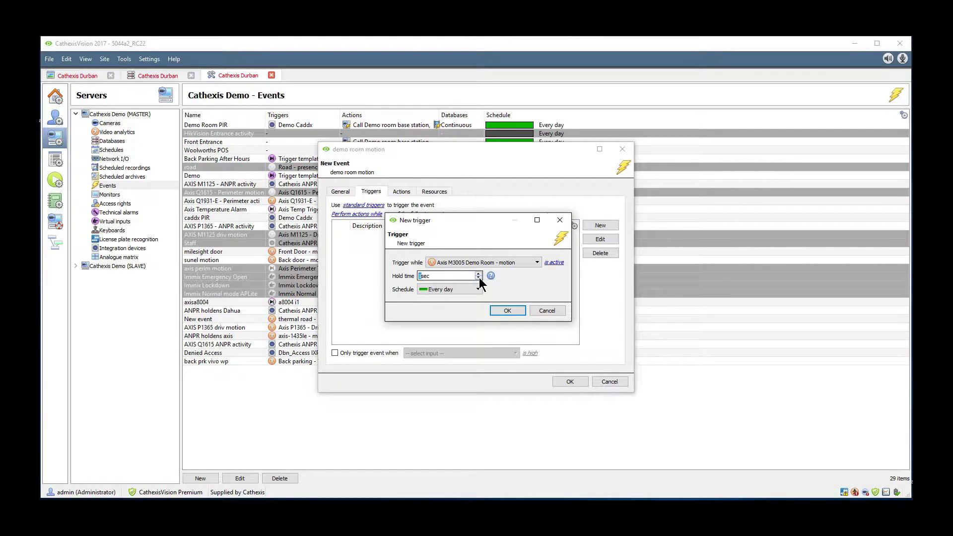
left_click(507, 310)
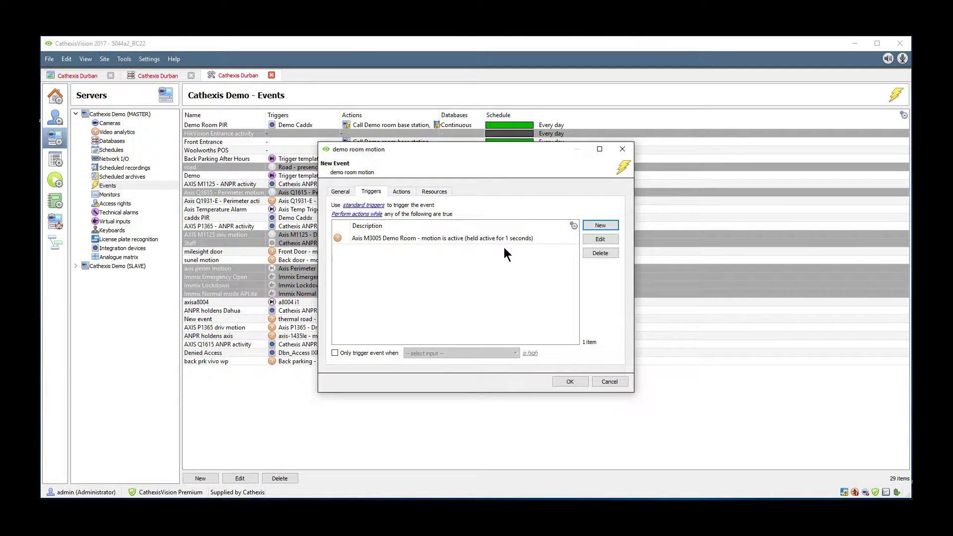
Step: Add an event action that records the Axis M3005 Demo Room camera to the Continuous database at full rate with 2 sec pre-events
left_click(403, 193)
left_click(607, 208)
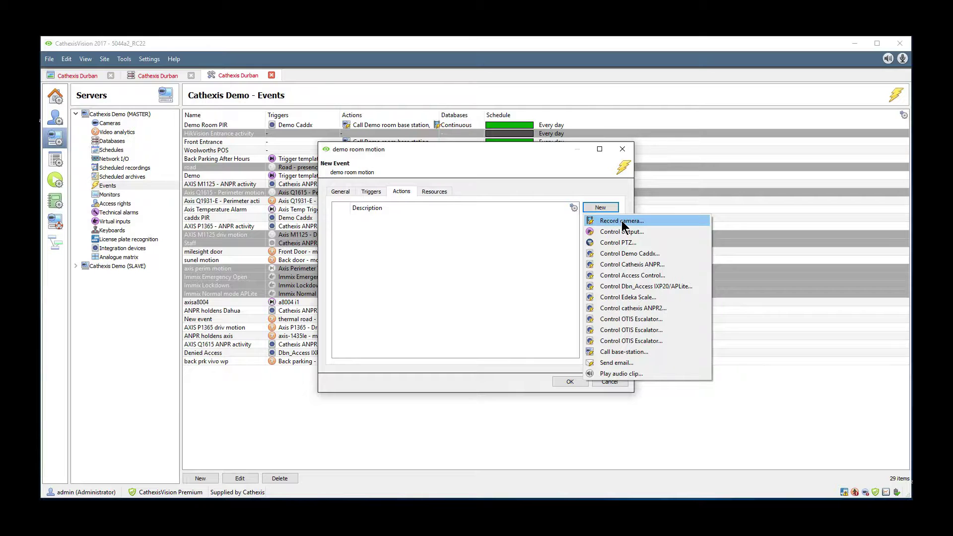
left_click(621, 221)
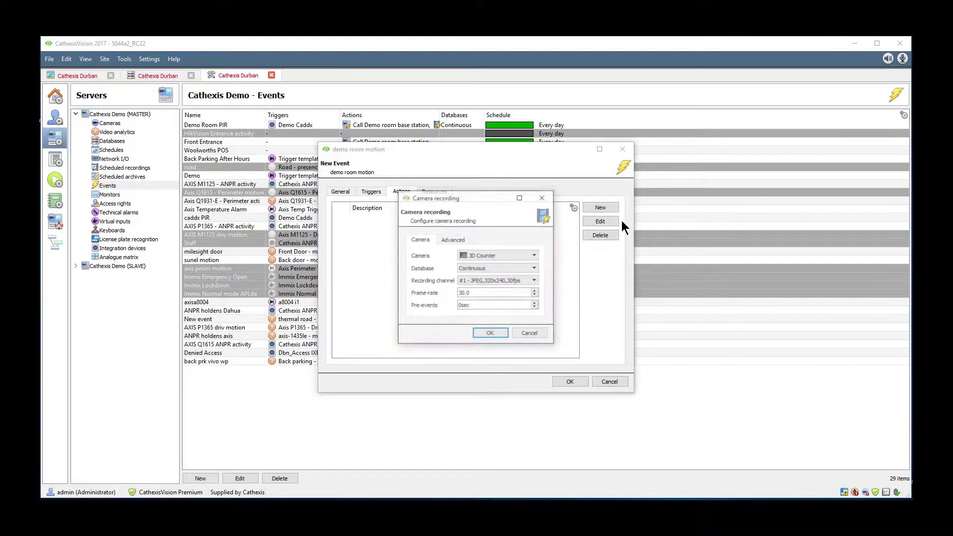
left_click(536, 257)
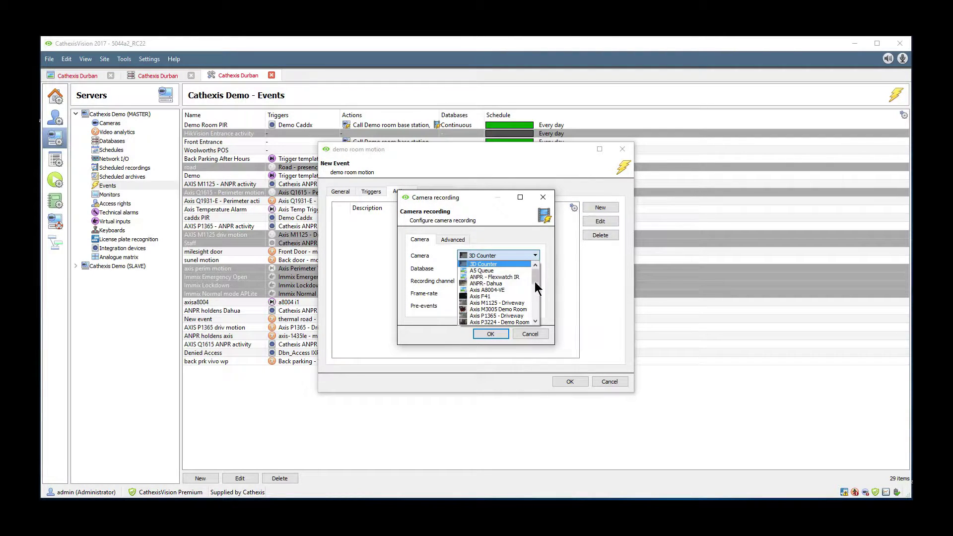
scroll(543, 299, "down", 4)
scroll(542, 296, "up", 2)
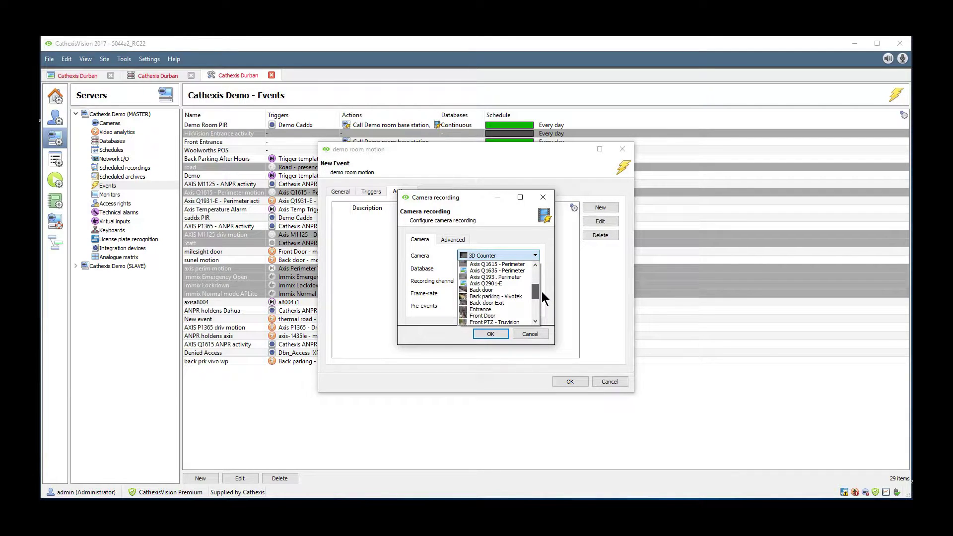
scroll(542, 291, "up", 1)
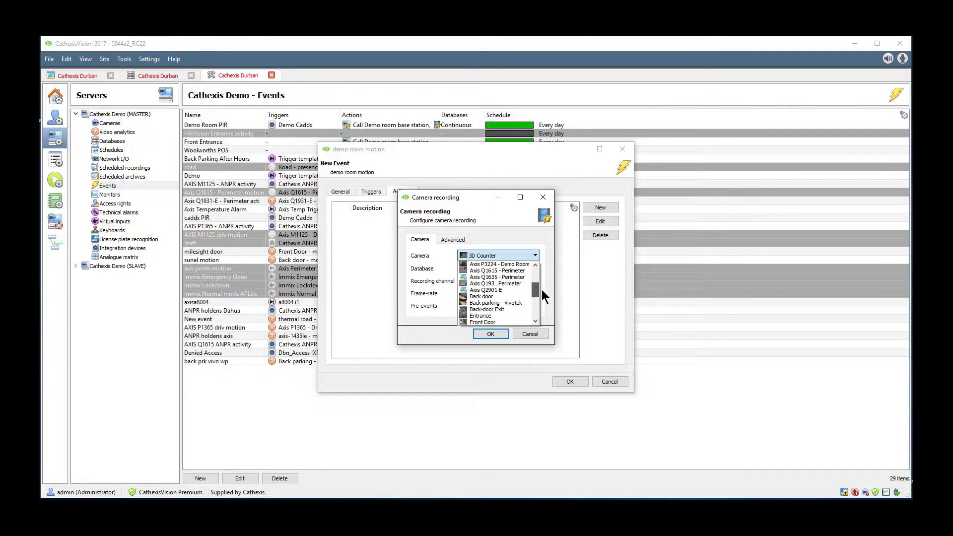
scroll(541, 289, "up", 1)
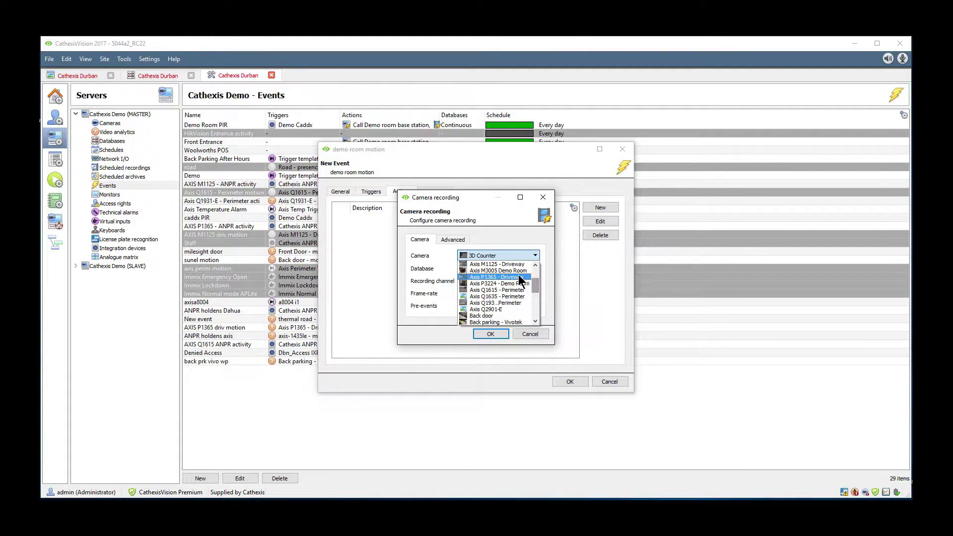
left_click(506, 270)
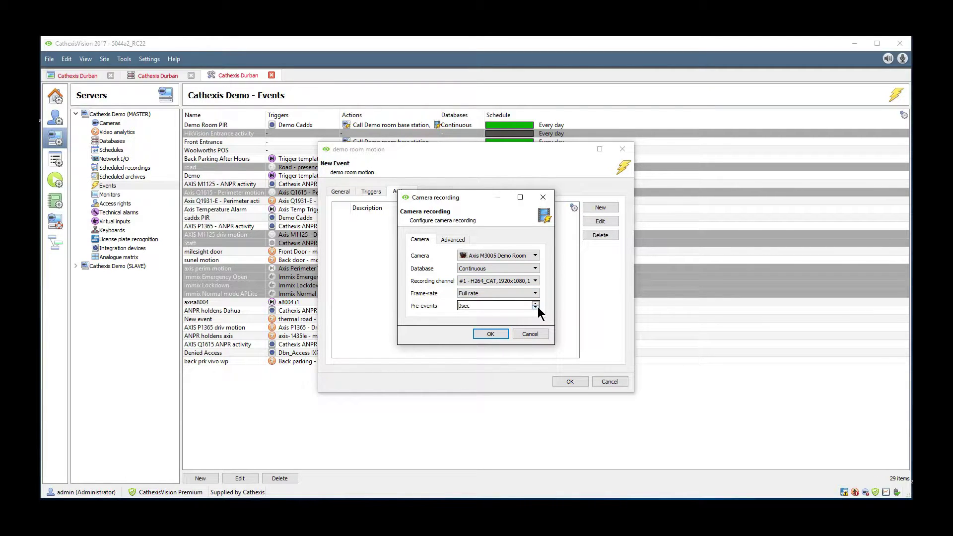
left_click(493, 332)
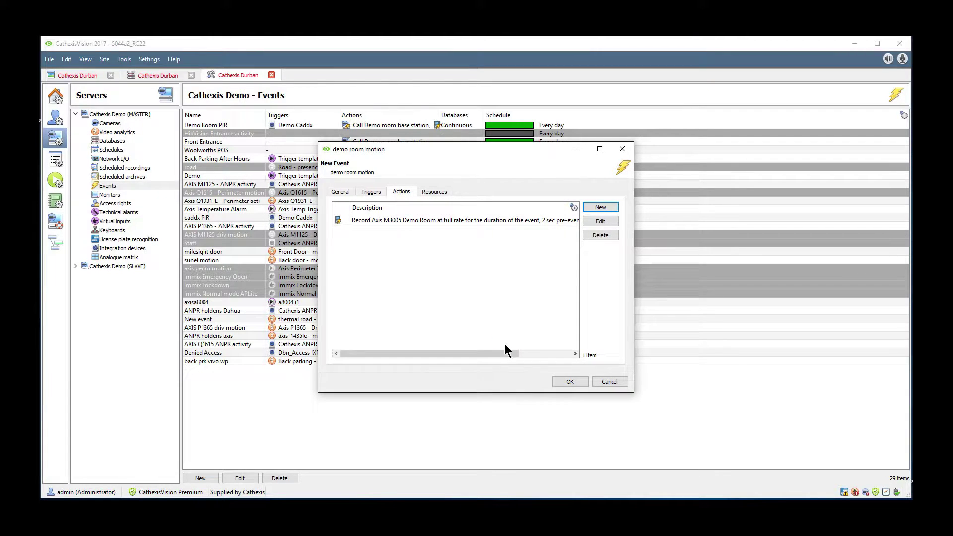
Step: Save the new event and return to the demo room camera's live view
left_click(569, 381)
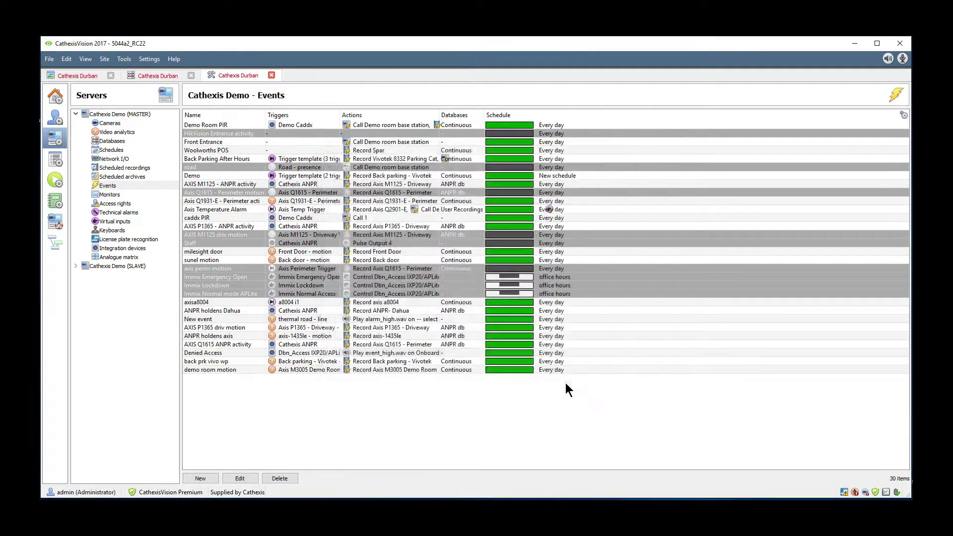
left_click(79, 75)
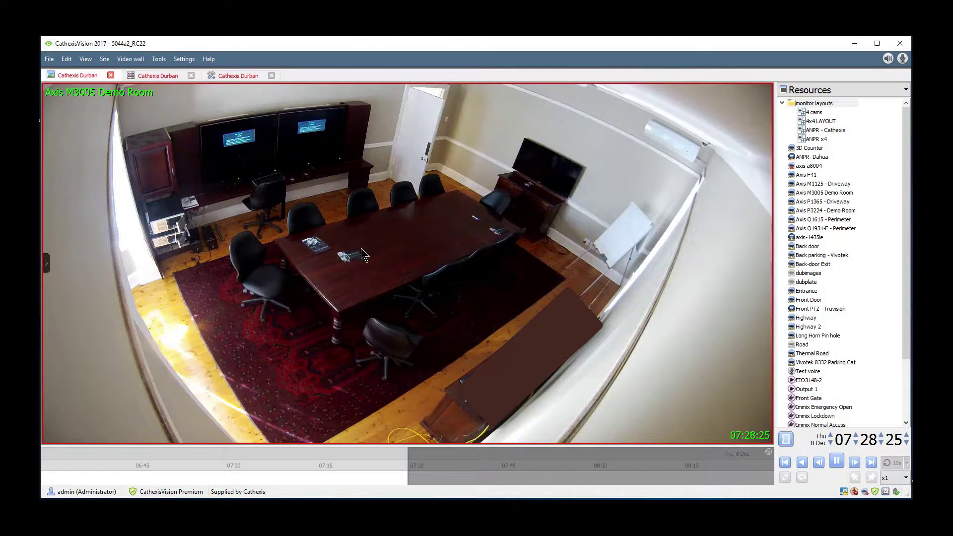
Step: Turn on the mask and motion overlays of the Axis M3005 Demo Room analytics in the live view
left_click(46, 262)
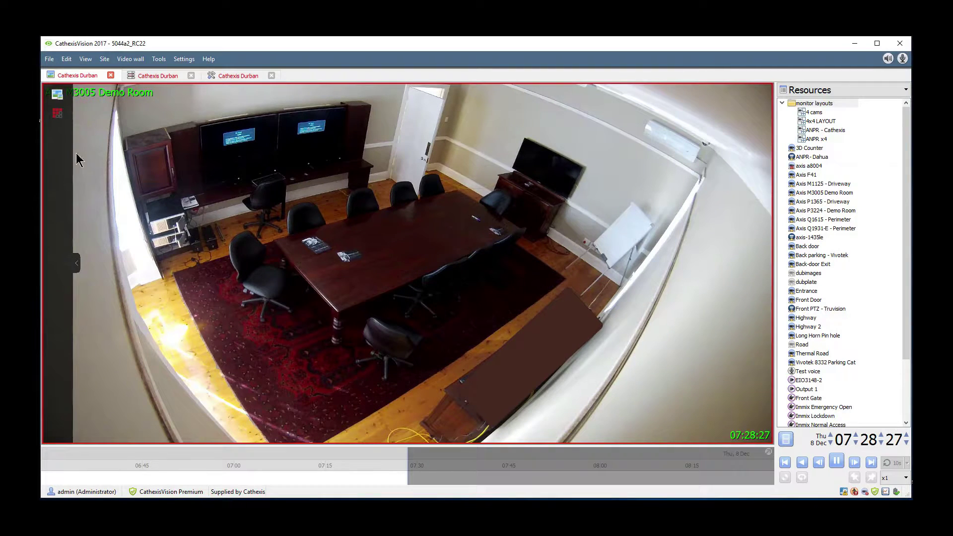
left_click(57, 116)
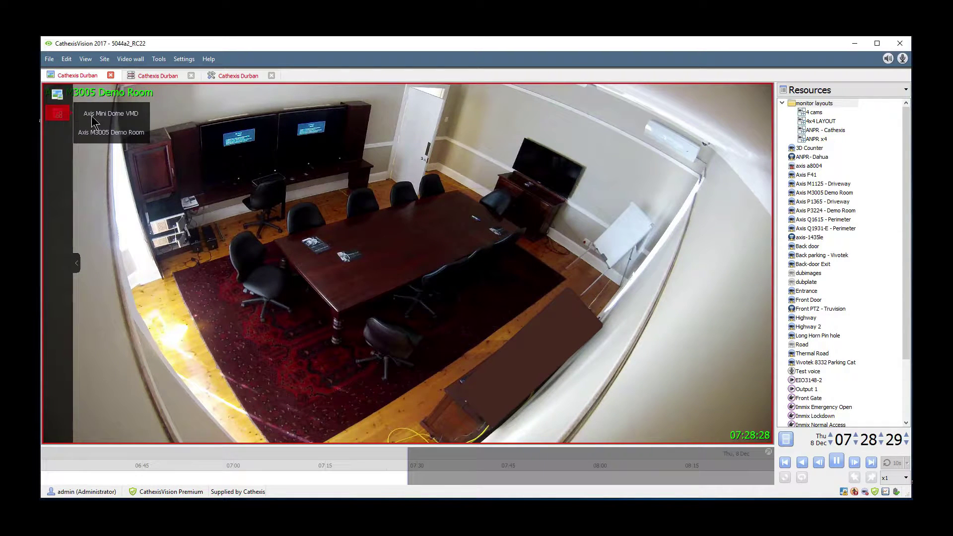
left_click(117, 136)
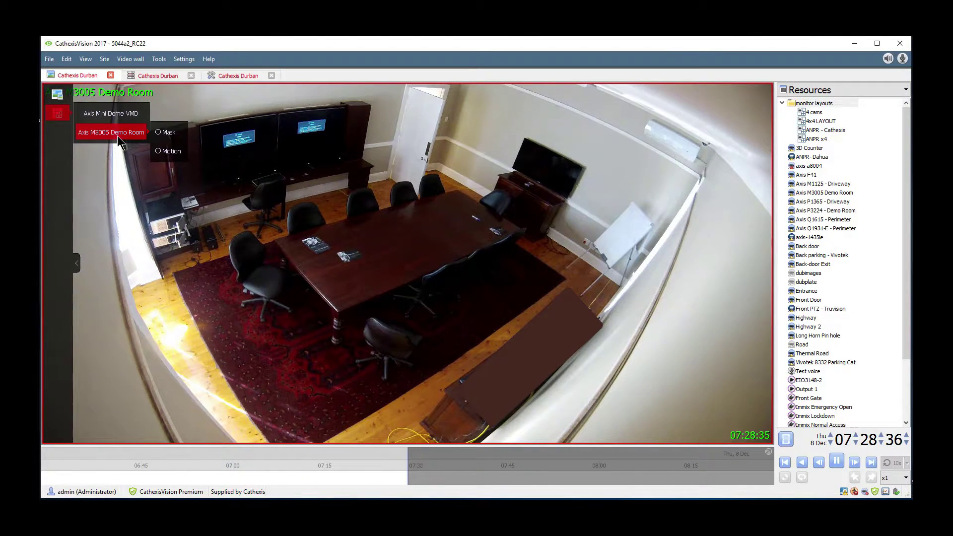
left_click(159, 133)
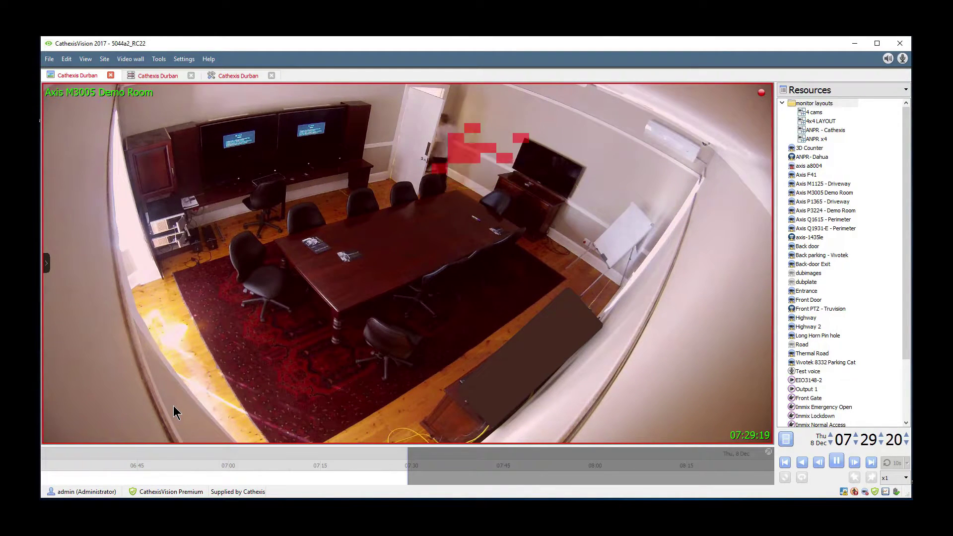
Step: Select the 07:29:44 demo room motion event in the Continuous database's event list and advance the list to newer entries
left_click(158, 76)
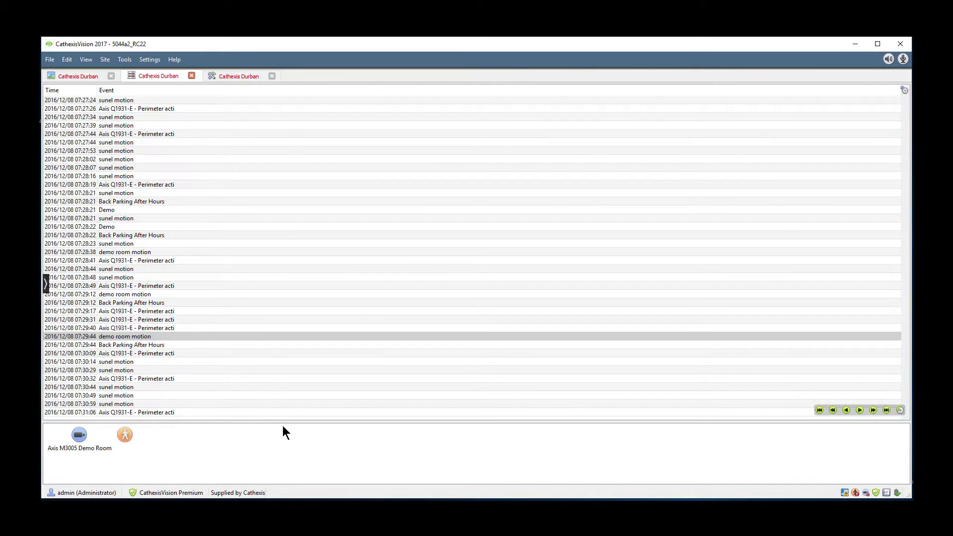
left_click(137, 339)
left_click(47, 284)
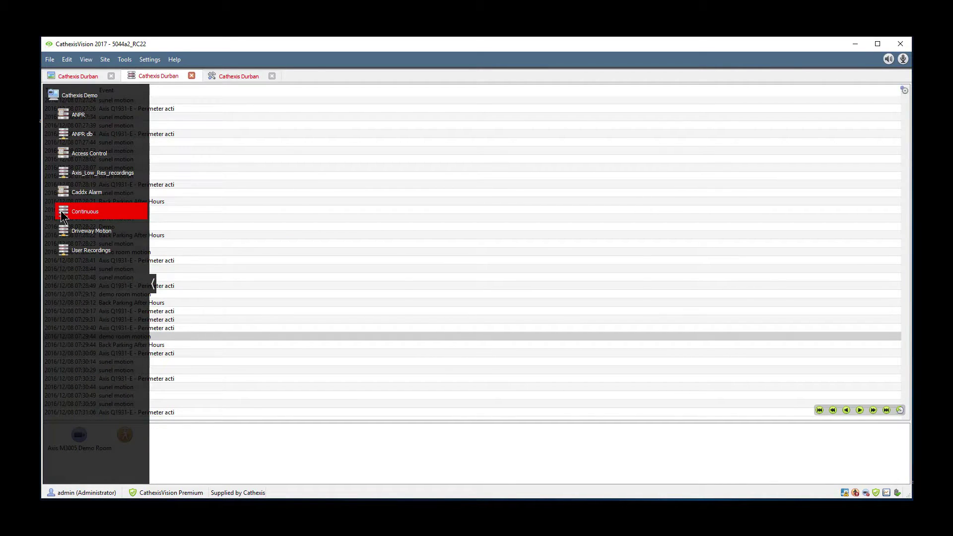
left_click(153, 284)
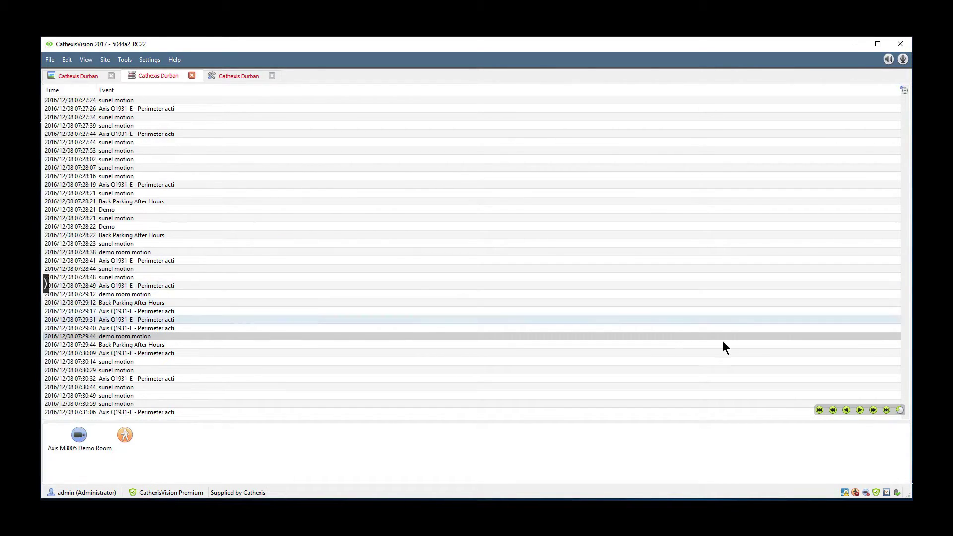
left_click(888, 411)
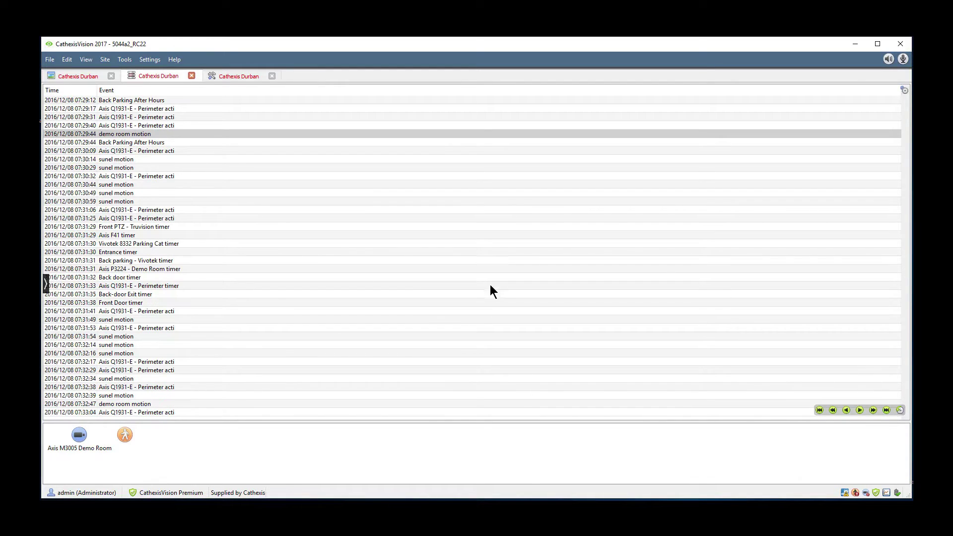
Step: Open the 07:29:44 demo room motion recording, zoom in on its timeline, and play the footage from about 07:29:50
double_click(133, 134)
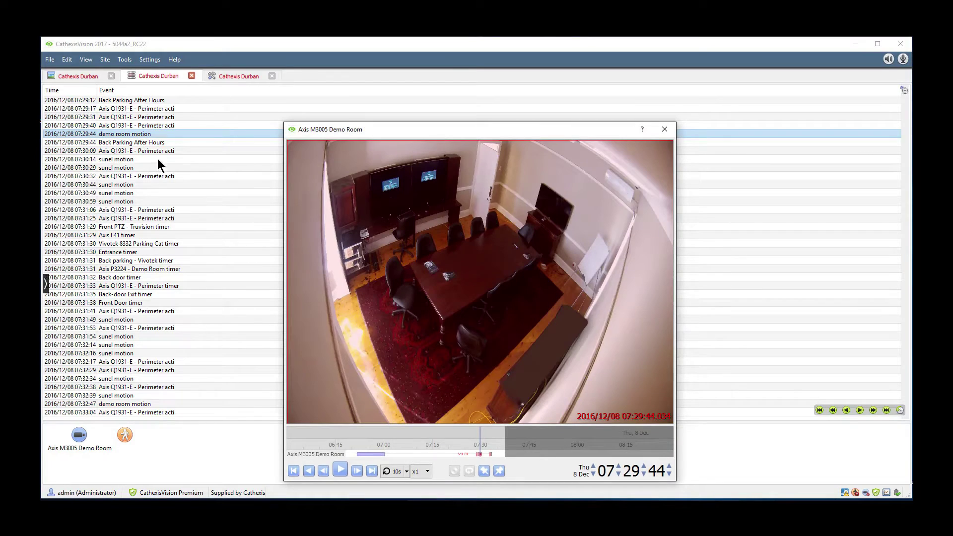
scroll(472, 445, "up", 5)
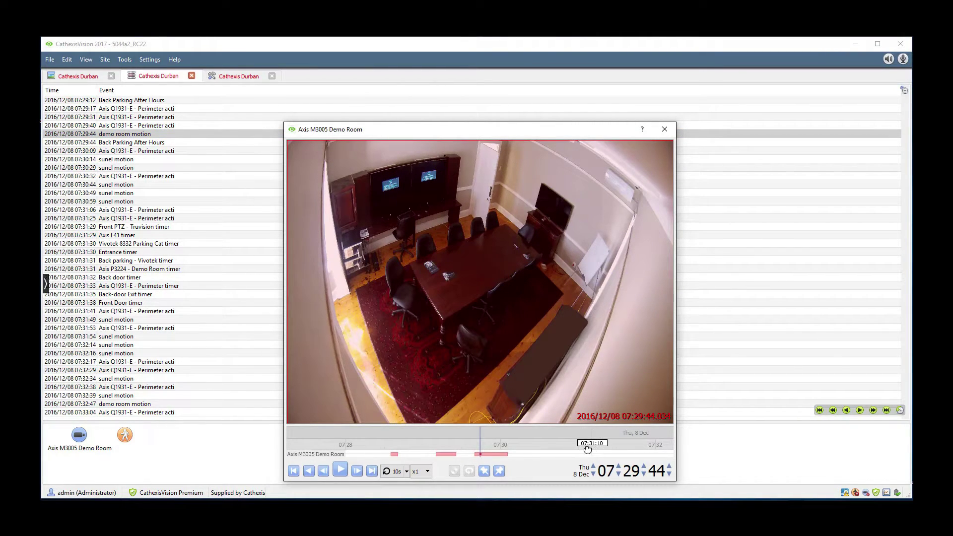
left_click_drag(587, 449, 575, 452)
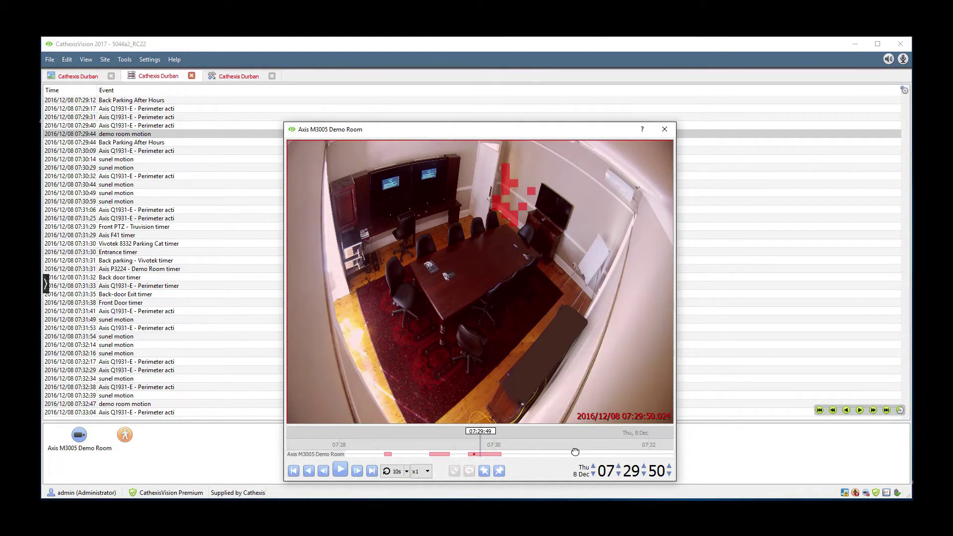
left_click(340, 470)
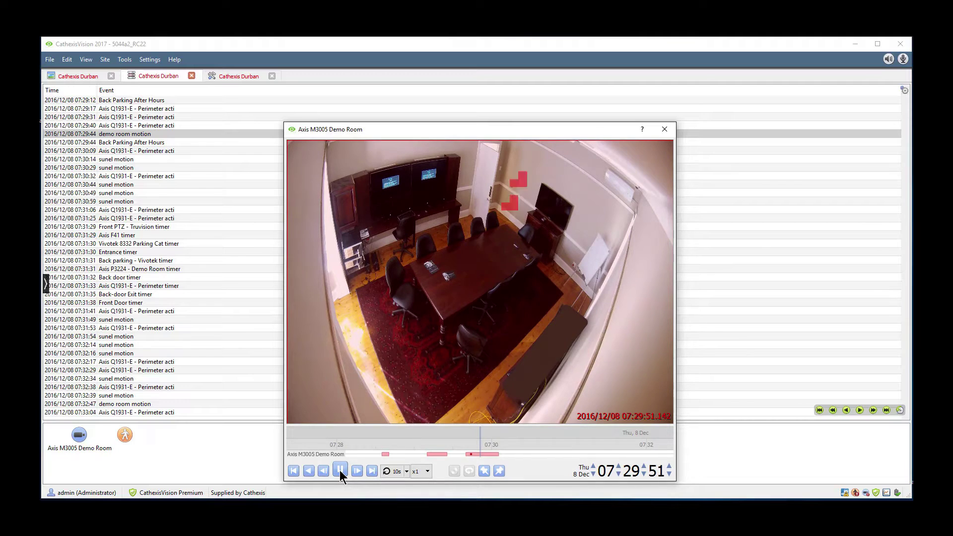